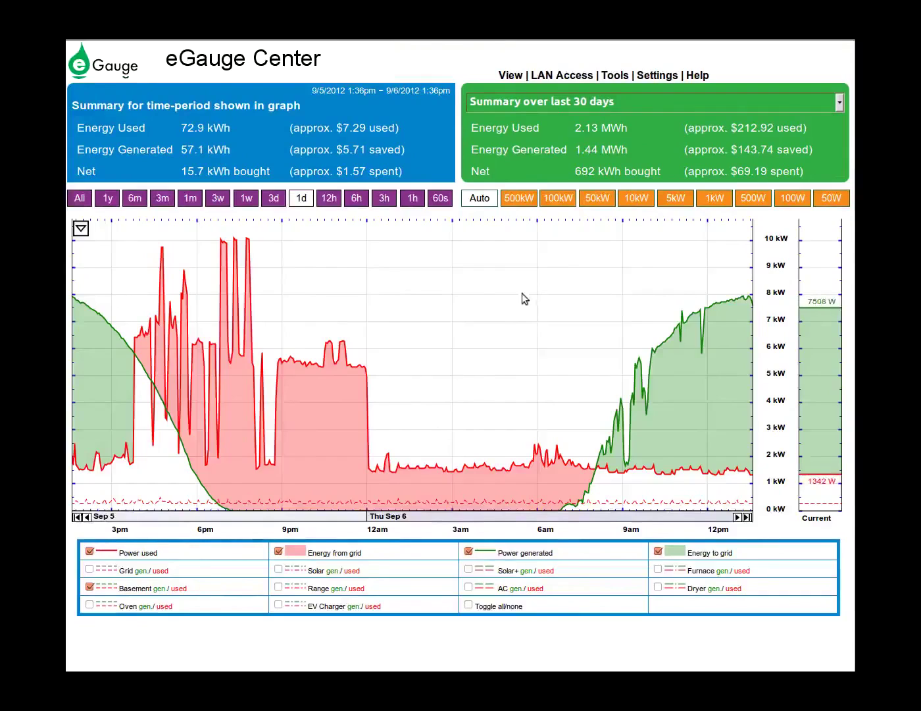
left_click(601, 201)
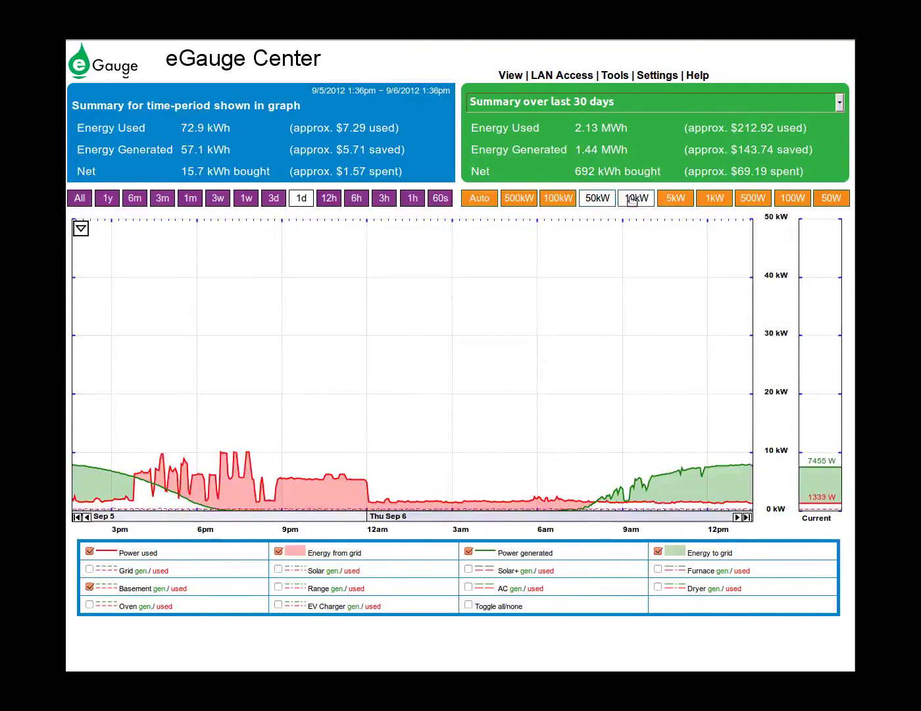
left_click(632, 200)
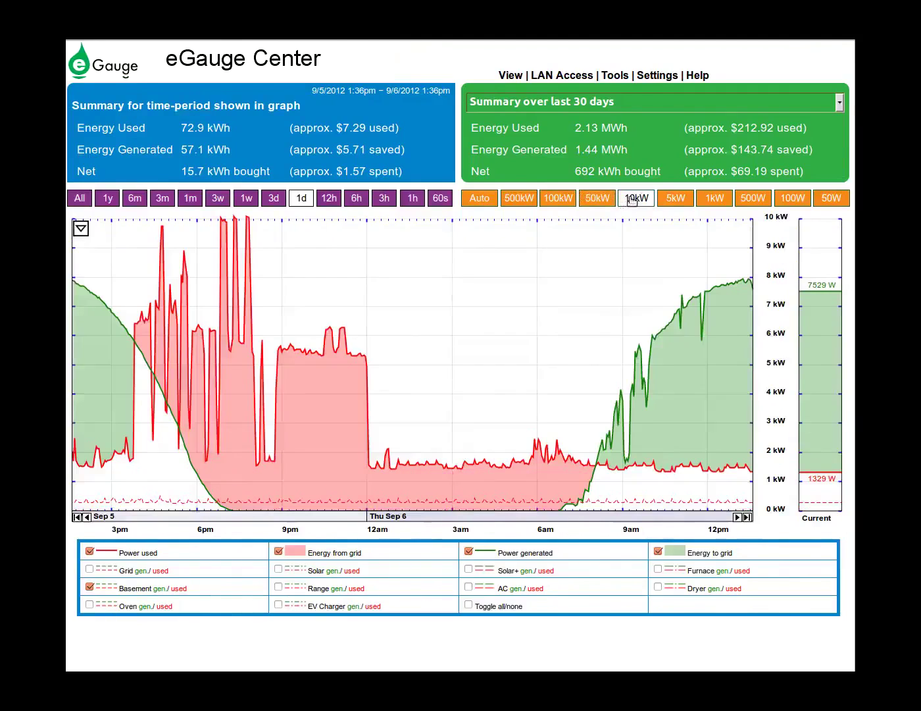
left_click(714, 201)
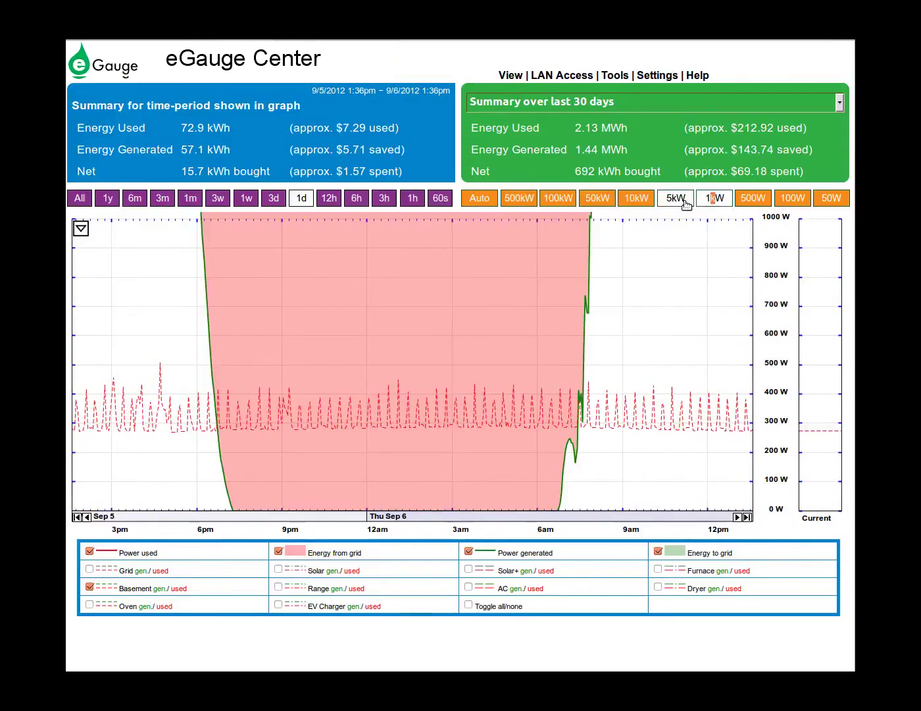
left_click(683, 200)
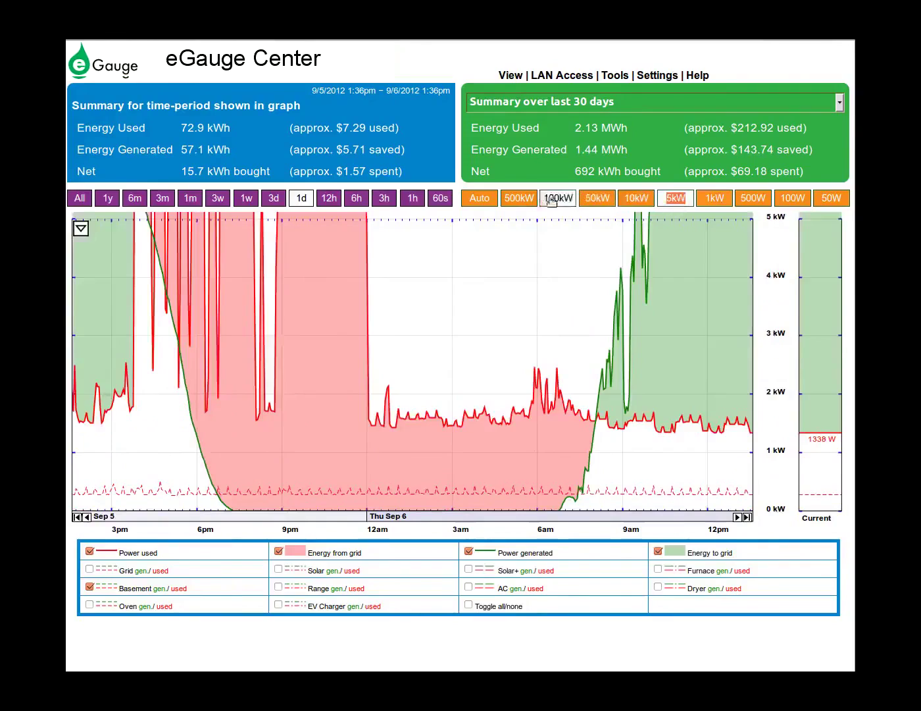
left_click(482, 199)
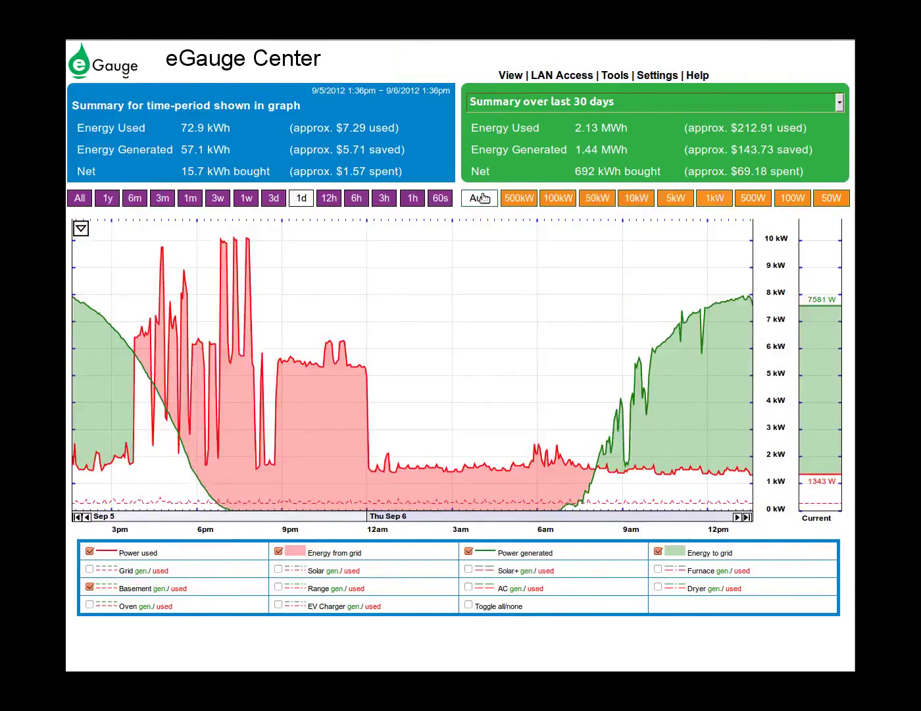
Try the 12h and 3d ranges, step back two periods, then return to the current 9/3–9/6 view.
left_click(334, 199)
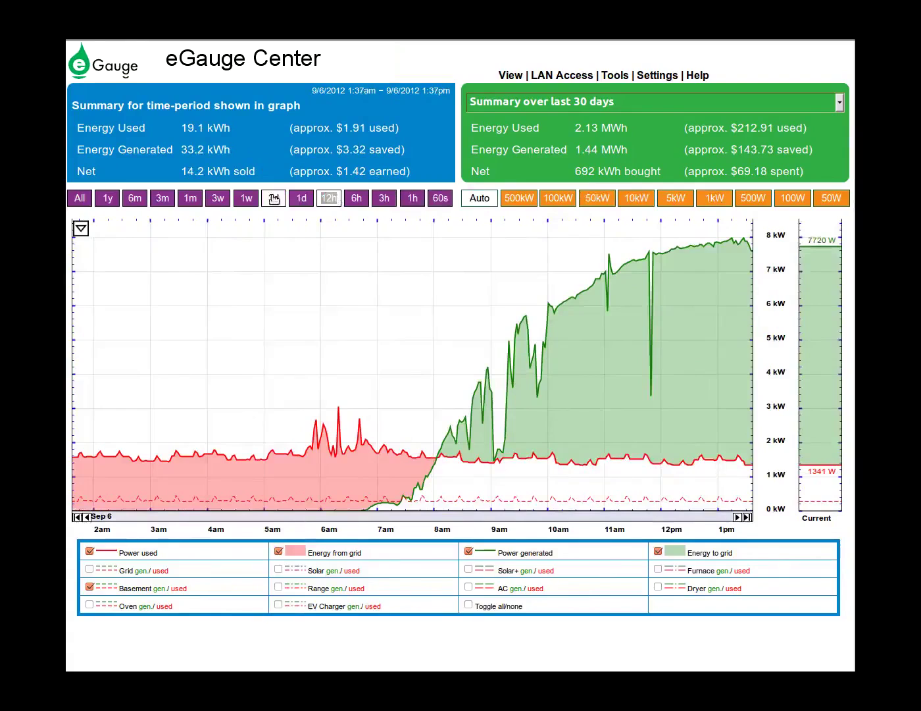
left_click(274, 199)
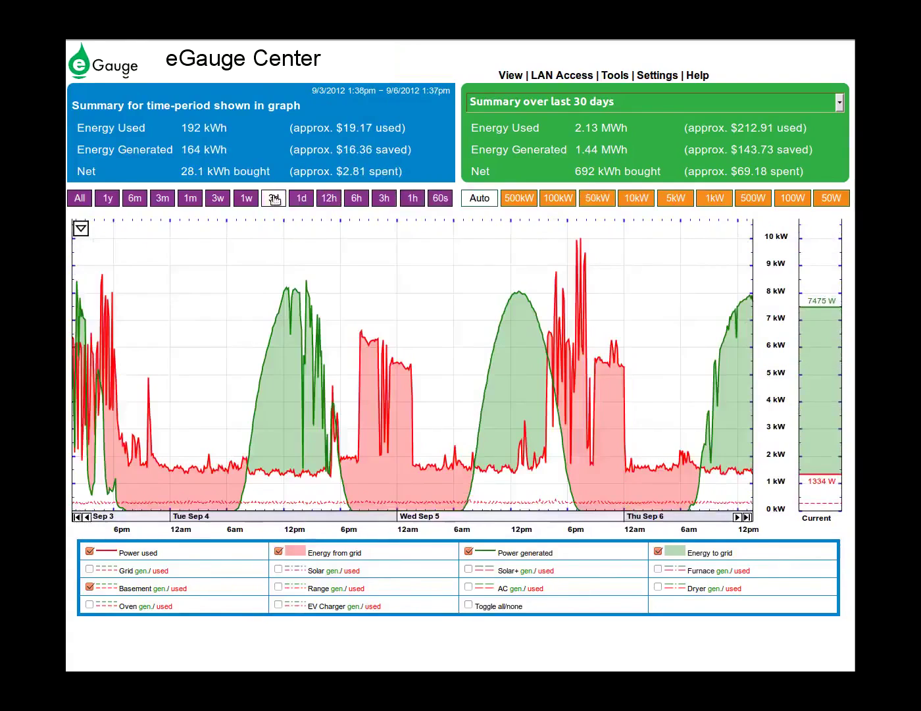
left_click(87, 518)
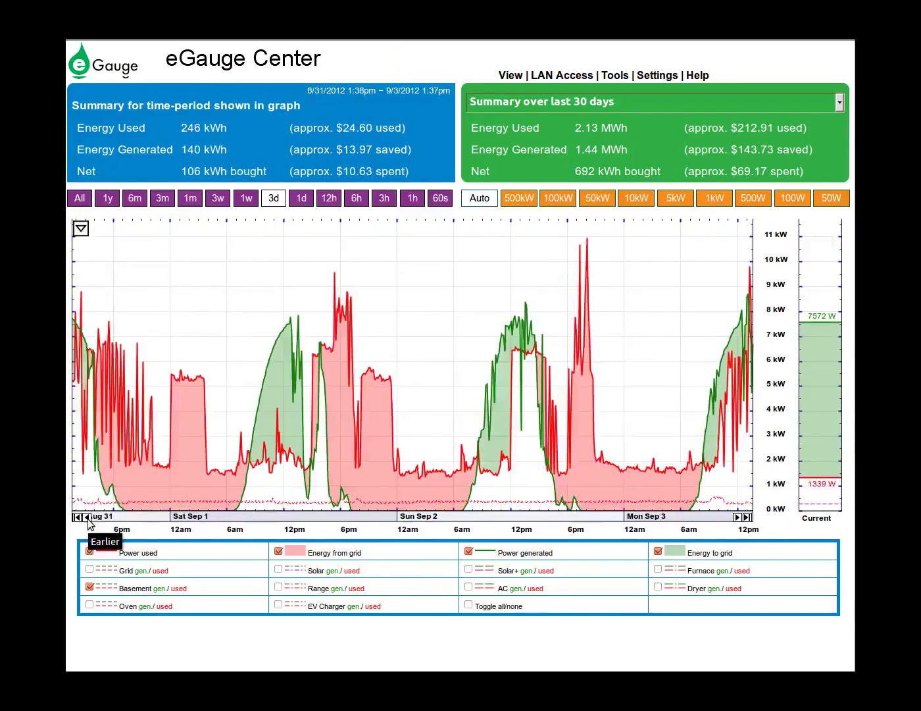
left_click(88, 519)
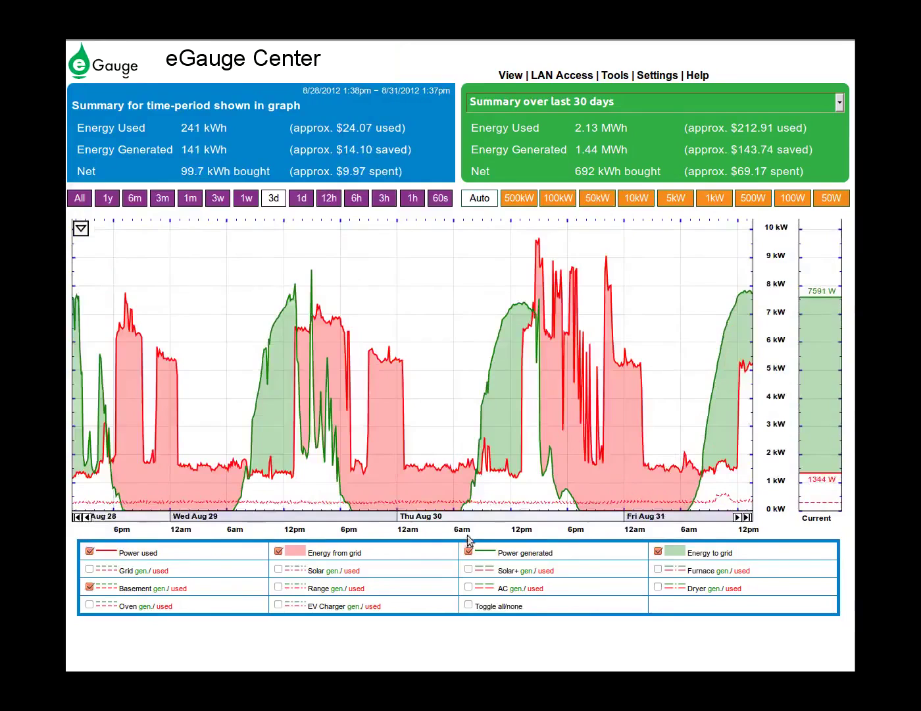
left_click(747, 517)
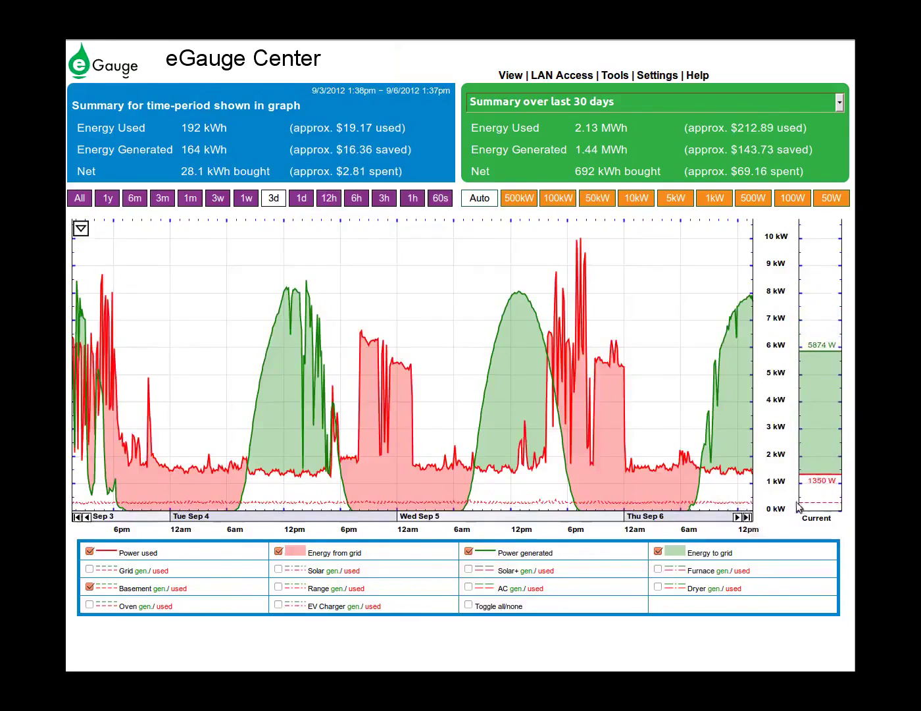
Switch the graph to the live 60-second range.
left_click(445, 203)
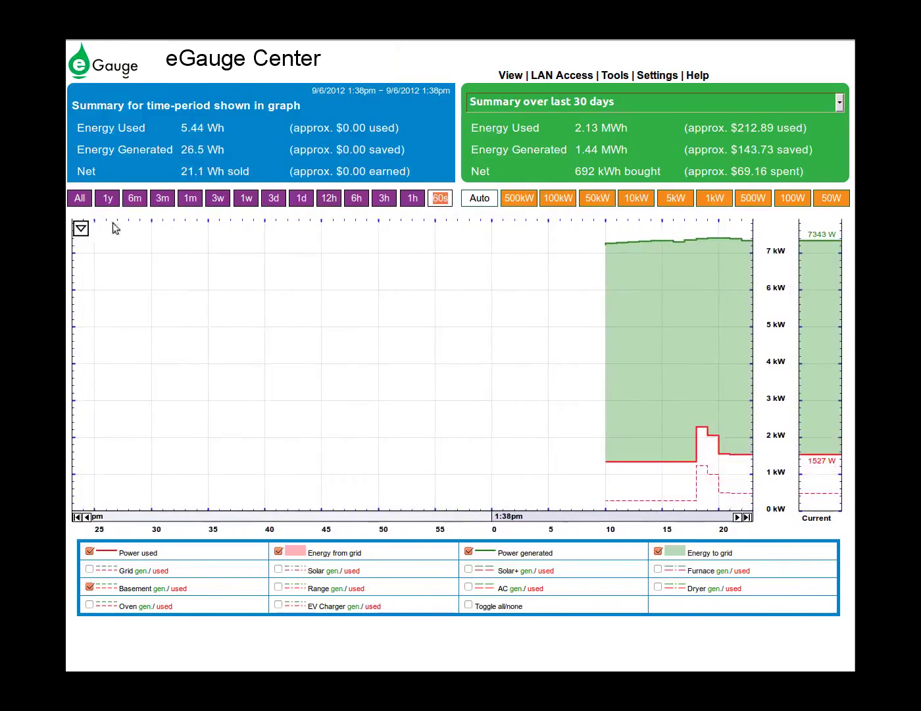
Set a custom time period starting September 4 with Set time-period, then reopen the graph options.
left_click(76, 227)
left_click(81, 244)
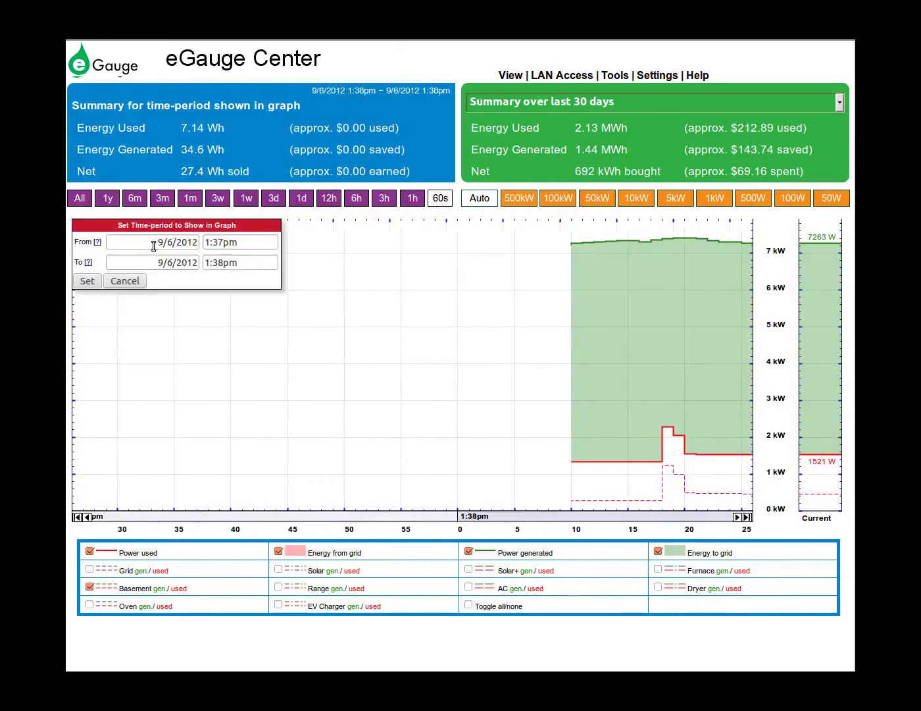
left_click(132, 242)
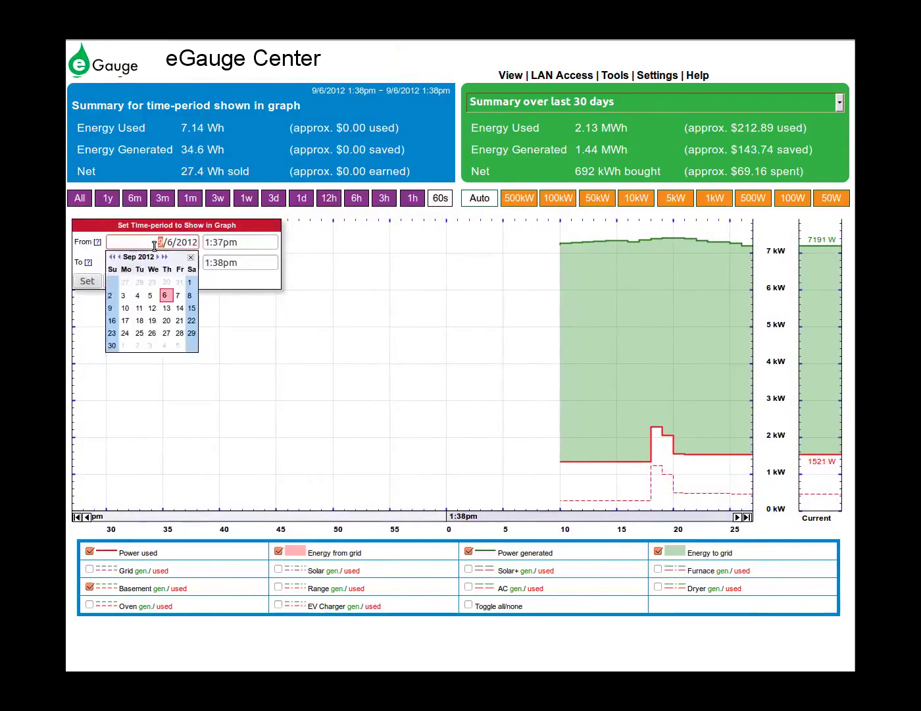
left_click(138, 295)
left_click(89, 282)
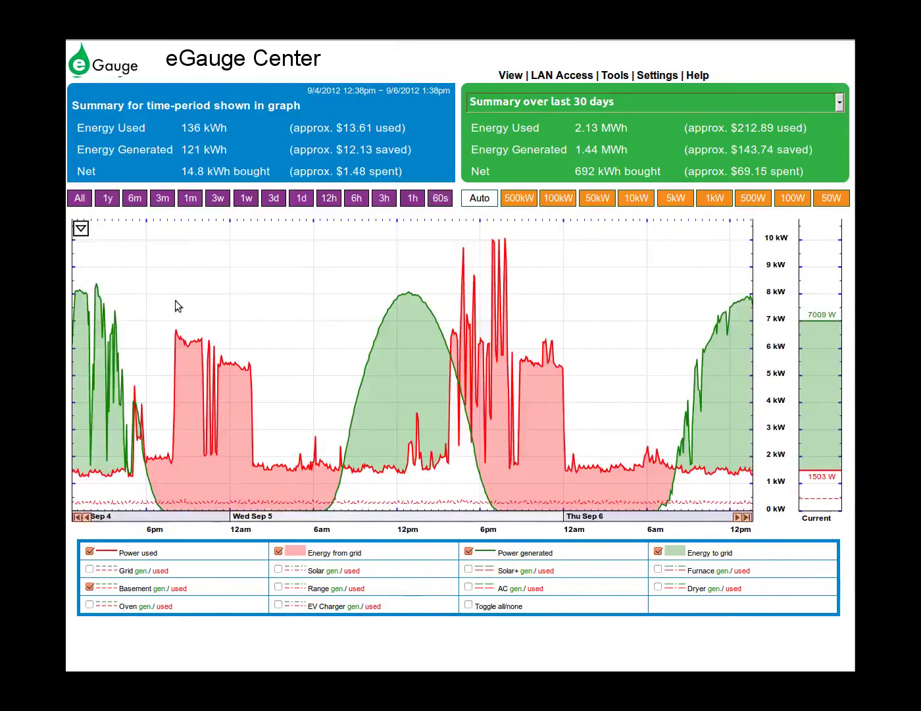
left_click(86, 235)
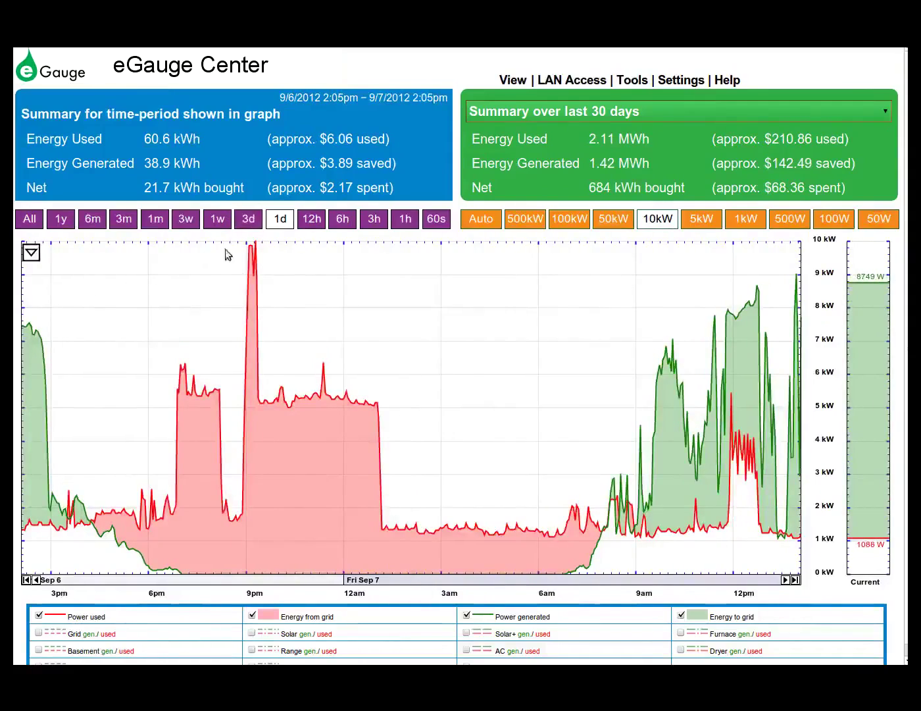
Narrow the graph from 3 days to 6 hours, then to the last hour.
left_click(254, 228)
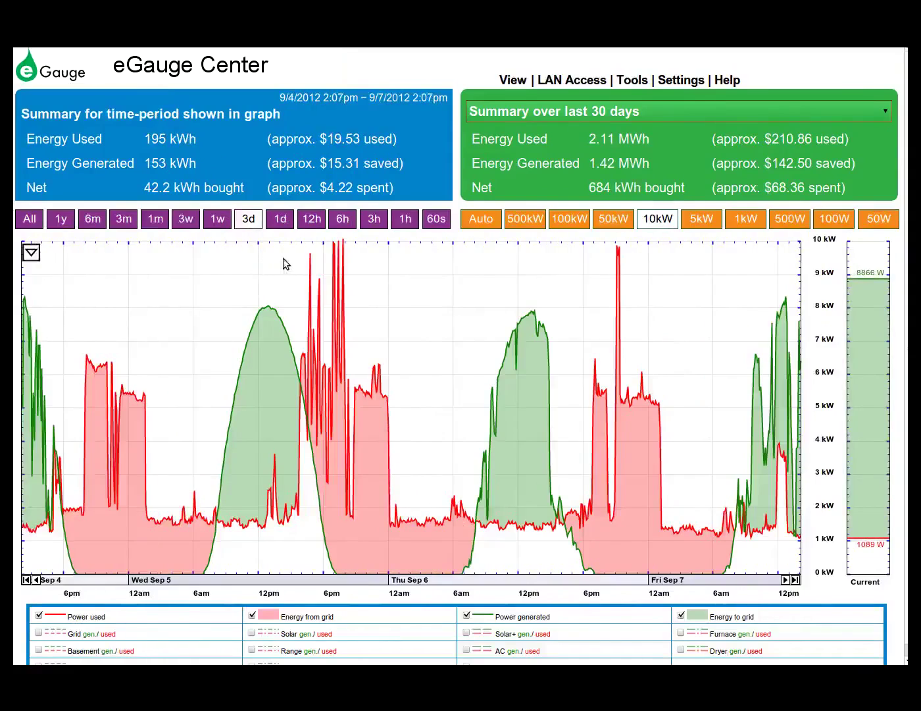
left_click(343, 227)
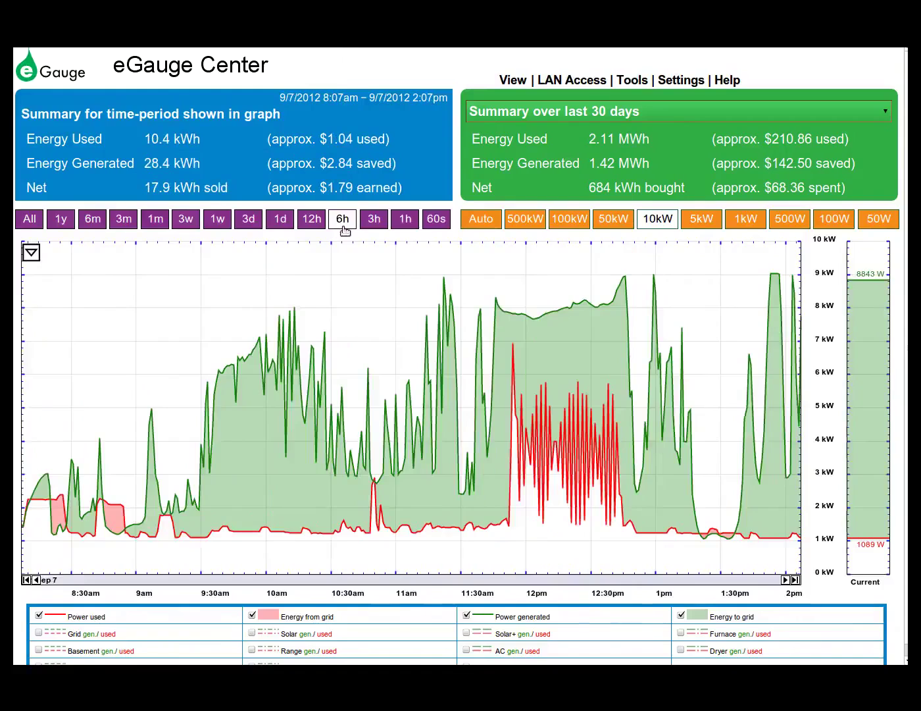
left_click(406, 226)
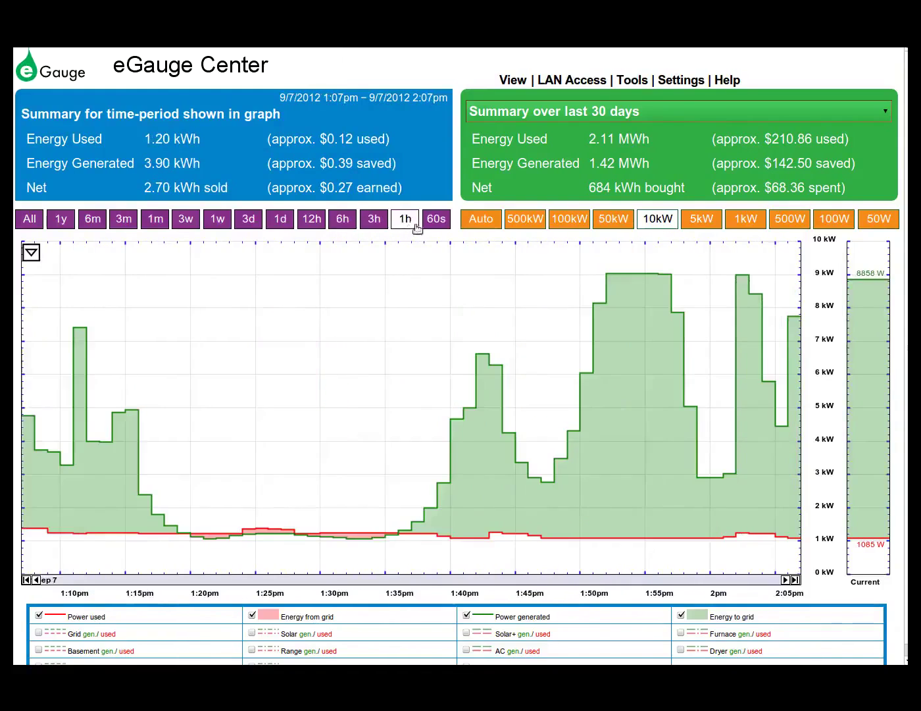
Change the summary period to last week, then to the last 30 days.
left_click(653, 113)
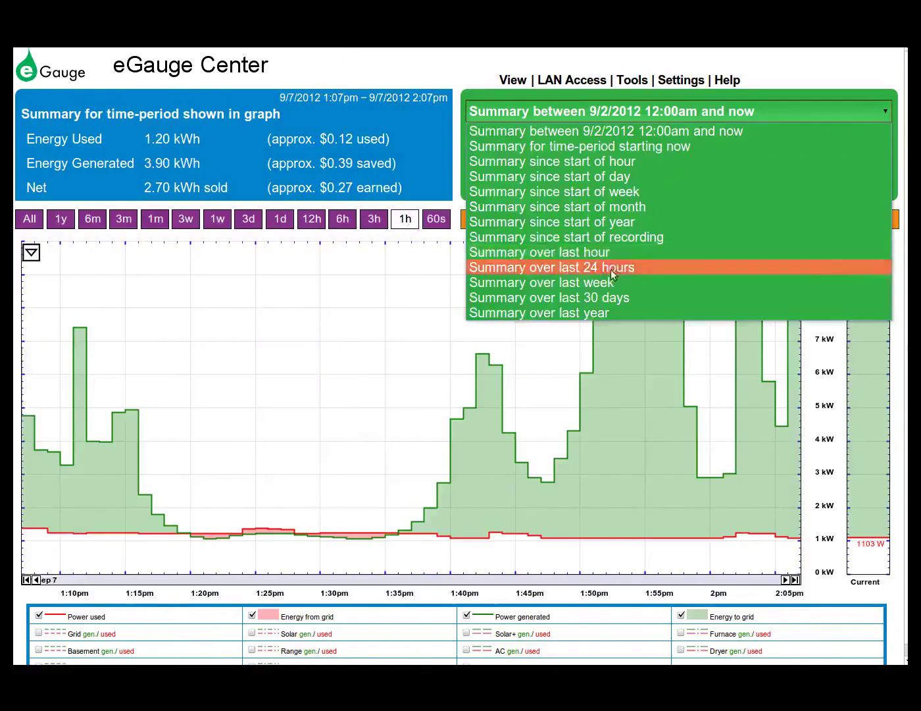
left_click(611, 280)
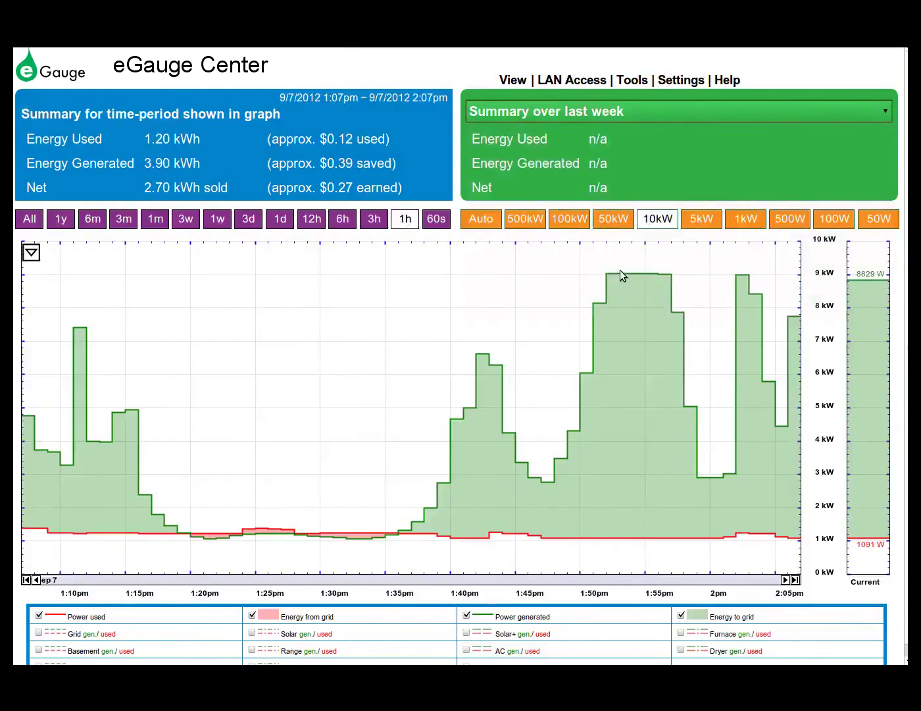
left_click(889, 113)
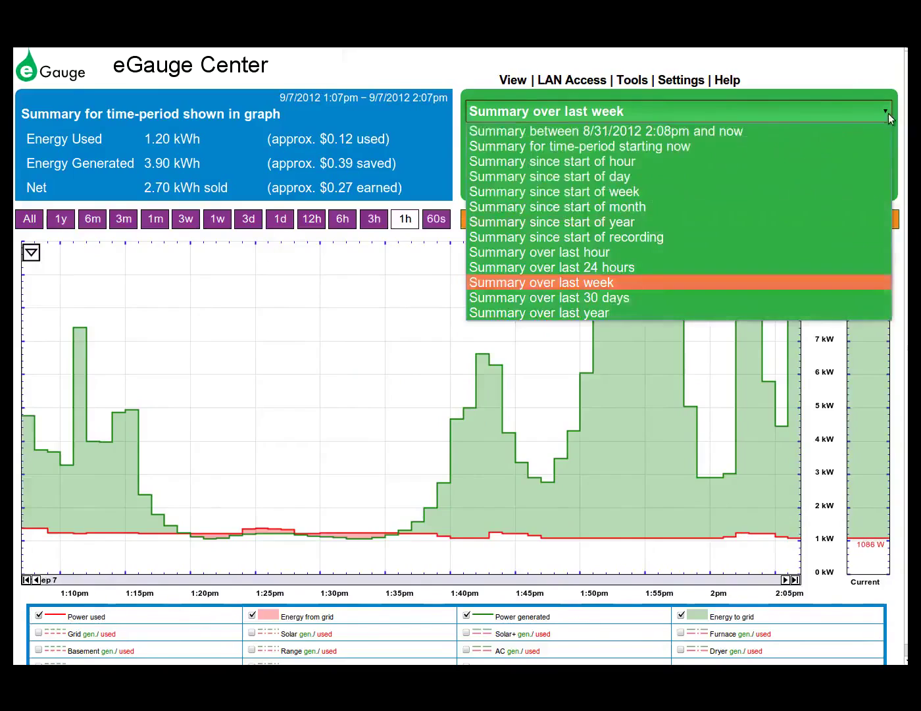
left_click(673, 300)
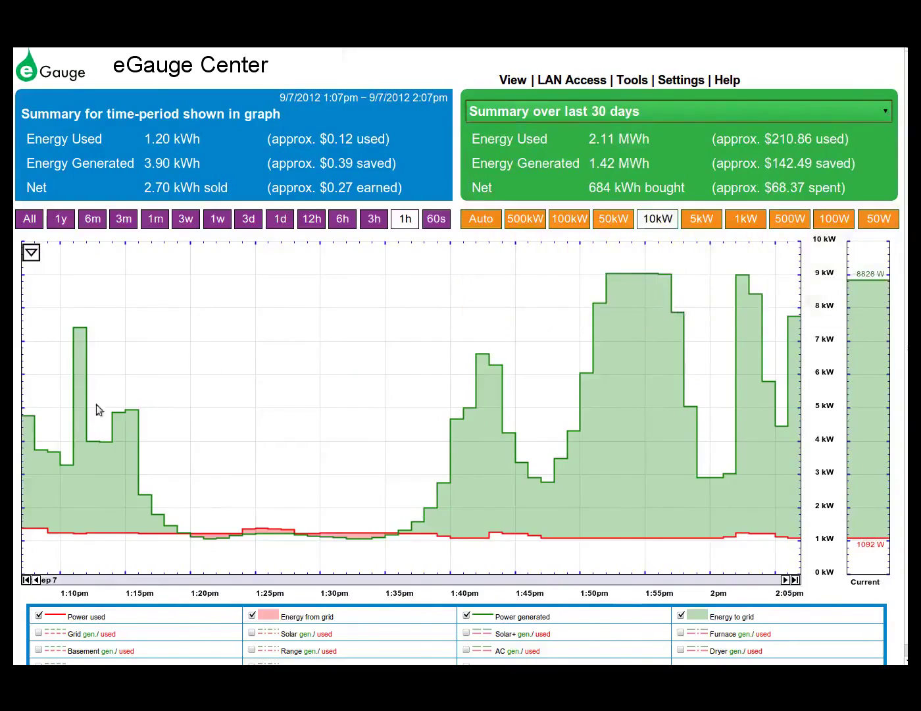
Check the graph read-out, widen the range to 1 week, then scroll the view.
mouse_move(67, 424)
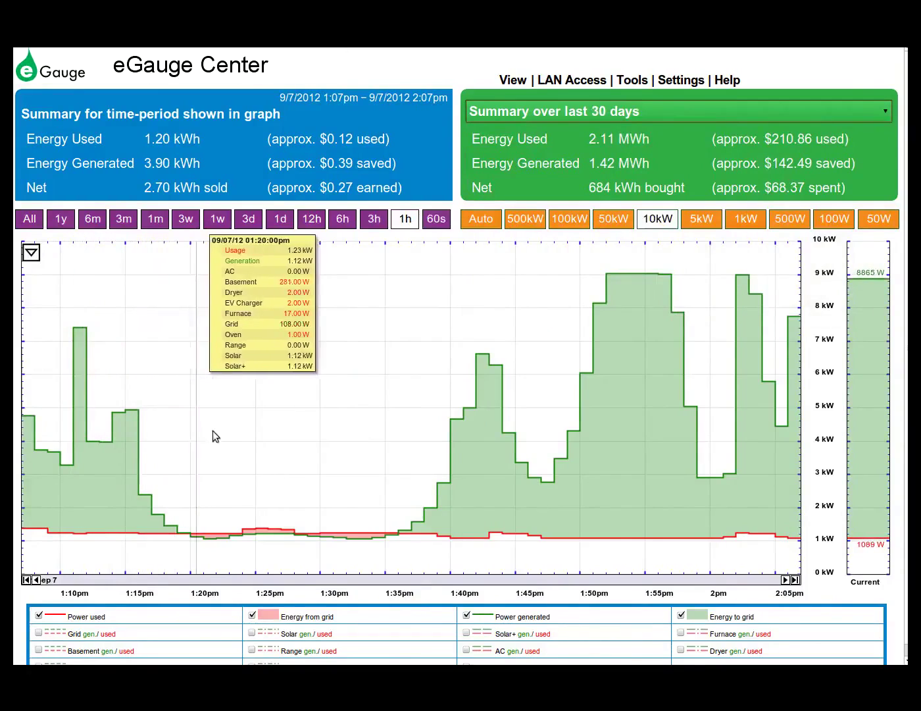
left_click(217, 219)
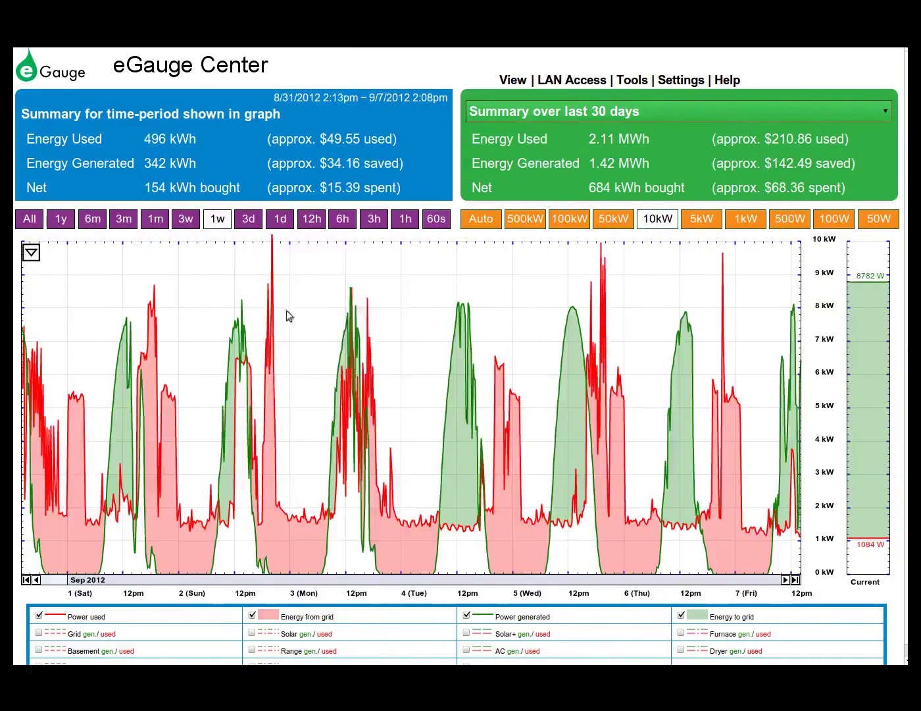
scroll(287, 316, "up", 1)
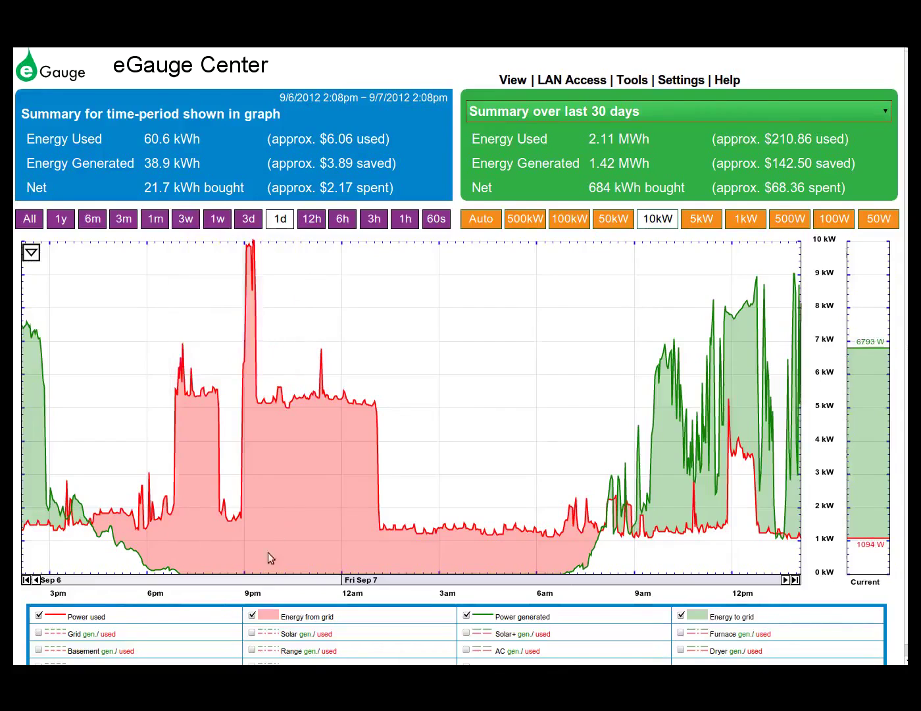
Add the Solar and Solar+ lines; hide the grid fills and the Power generated and used lines.
left_click(252, 633)
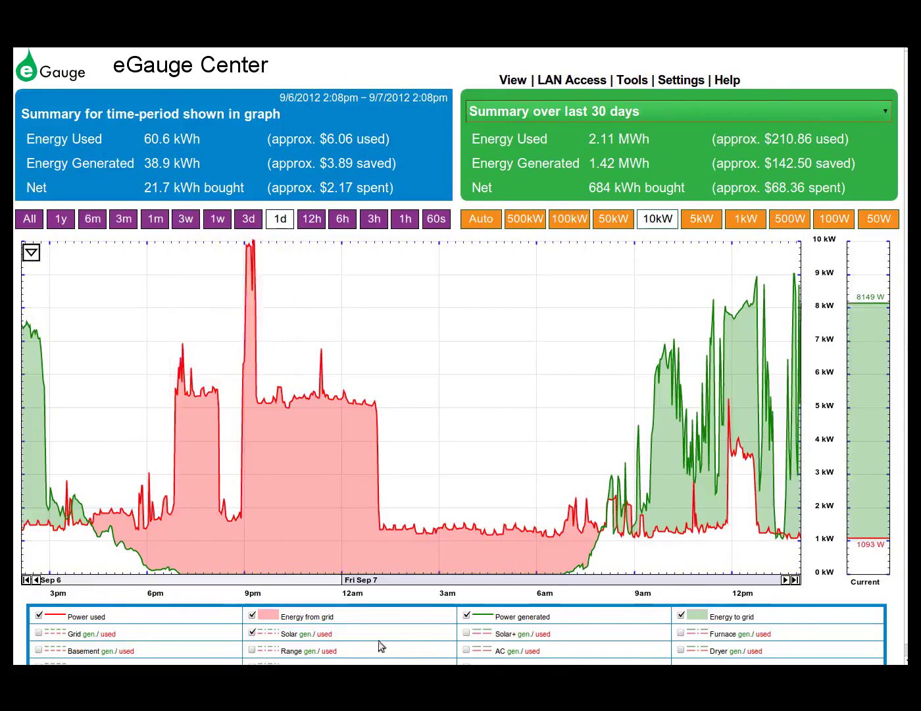
left_click(468, 634)
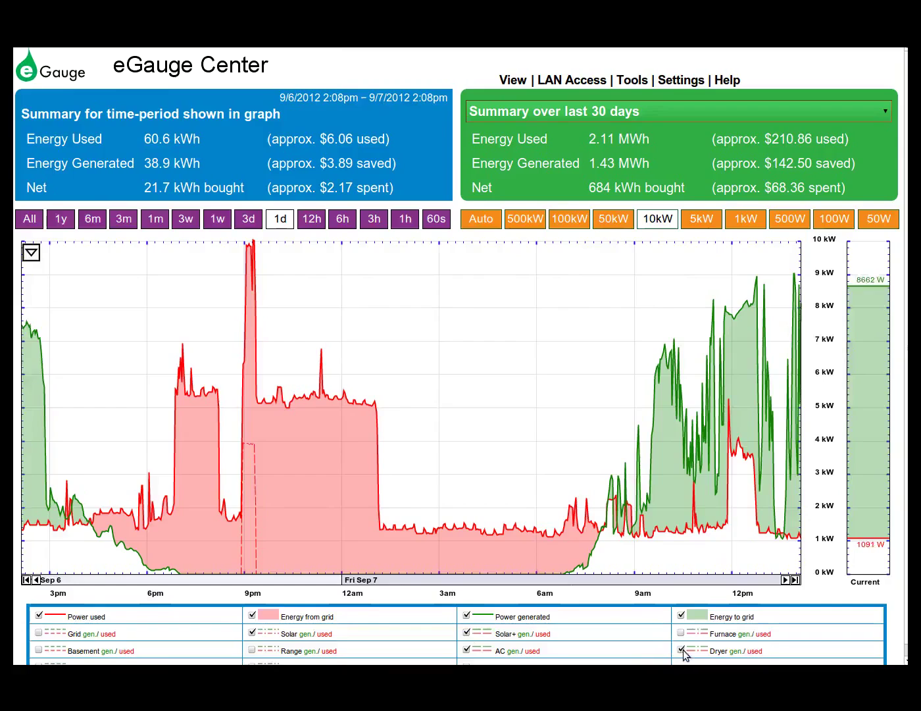
left_click(681, 615)
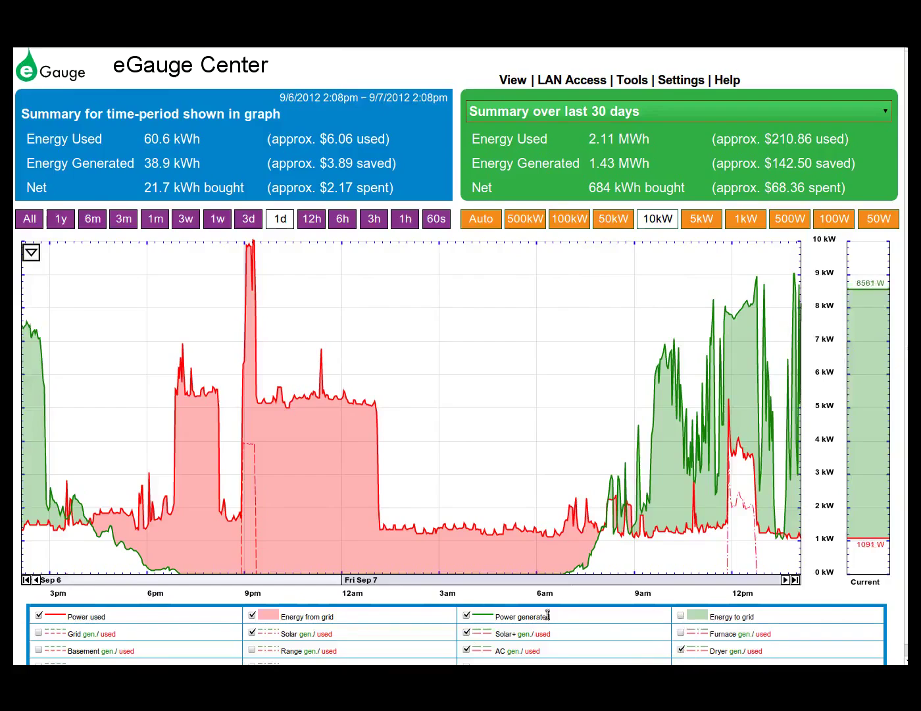
left_click(252, 616)
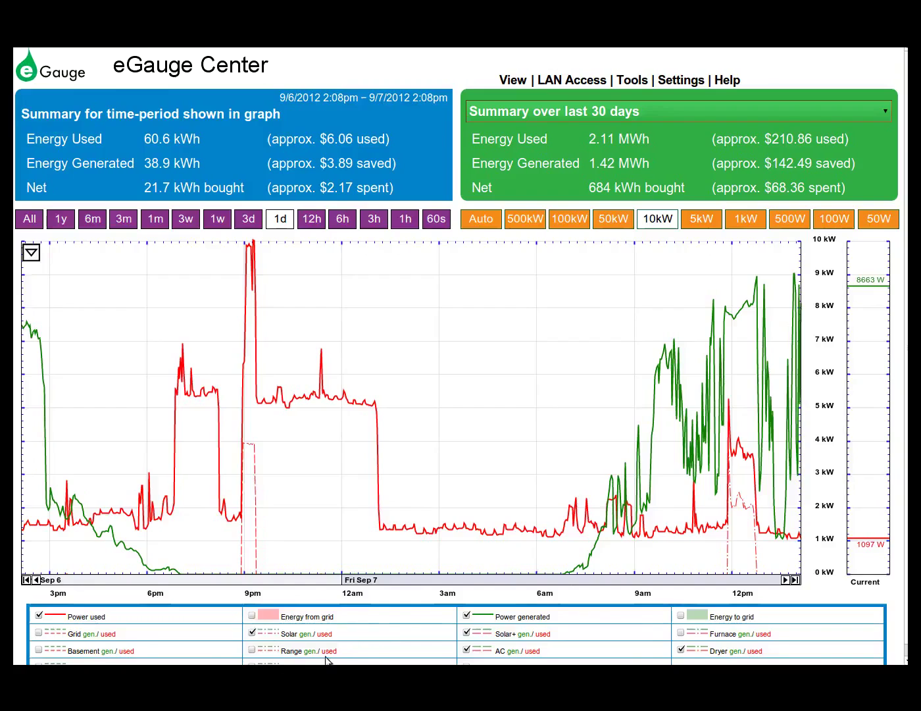
left_click(467, 616)
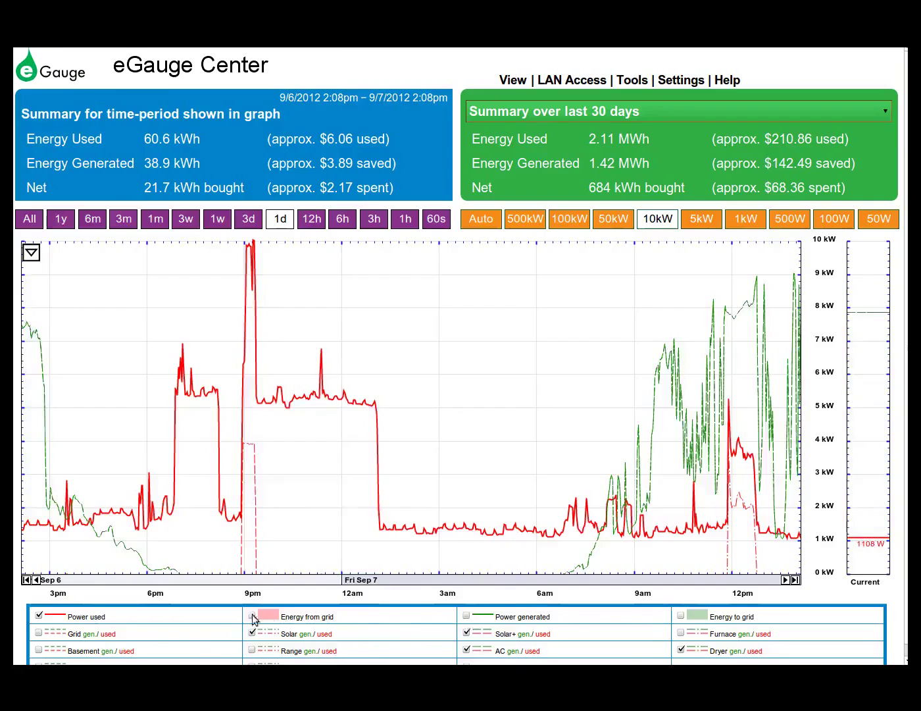
left_click(39, 616)
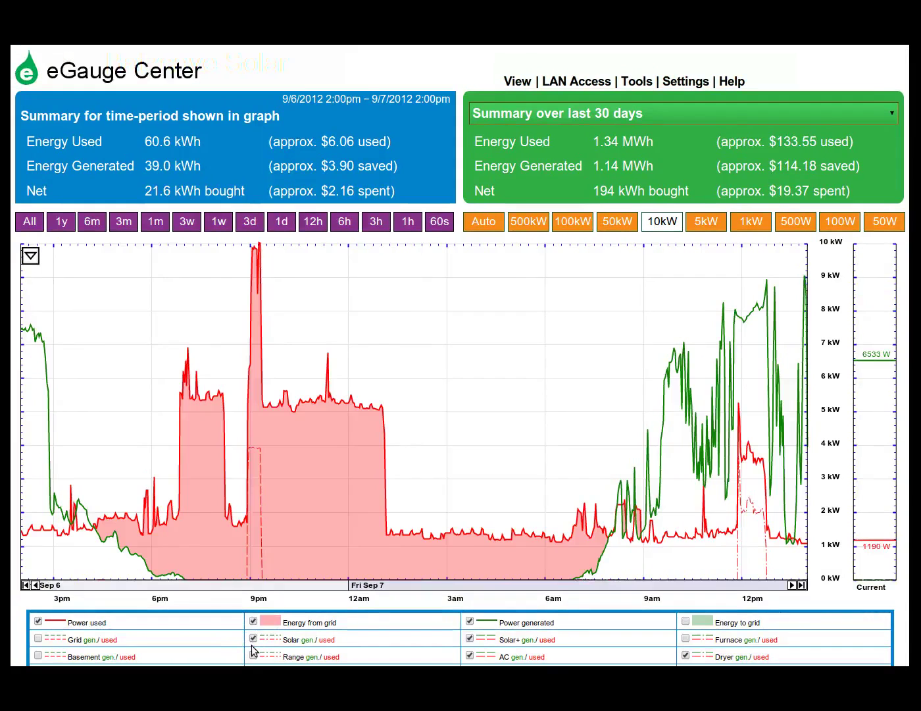
Add the Range lines, remove Solar, then use Toggle all/none to leave every series on.
left_click(253, 657)
left_click(253, 637)
scroll(691, 601, "down", 1)
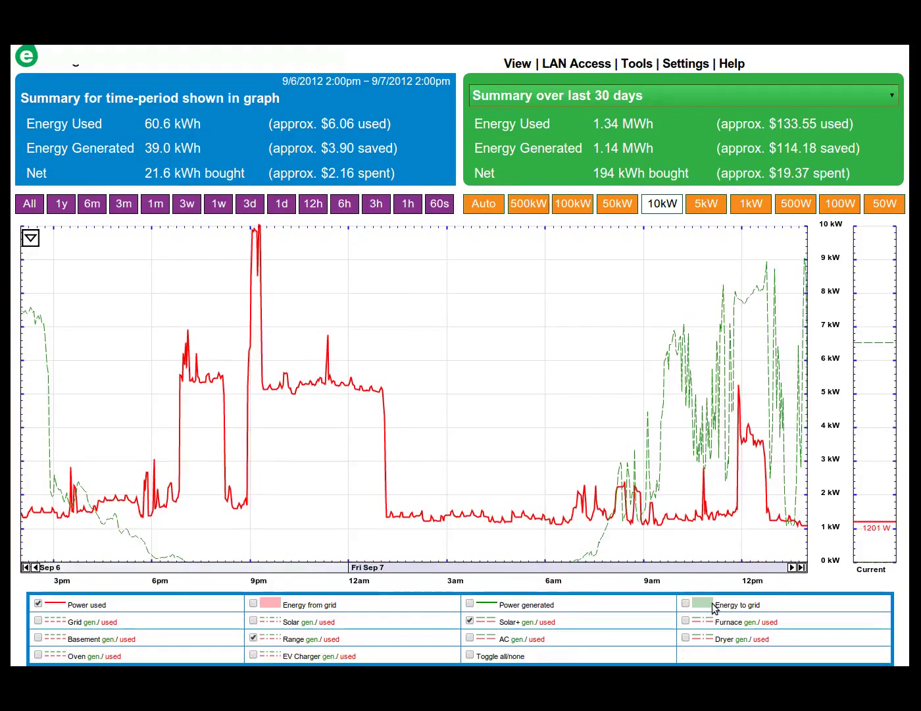
left_click(471, 656)
left_click(471, 655)
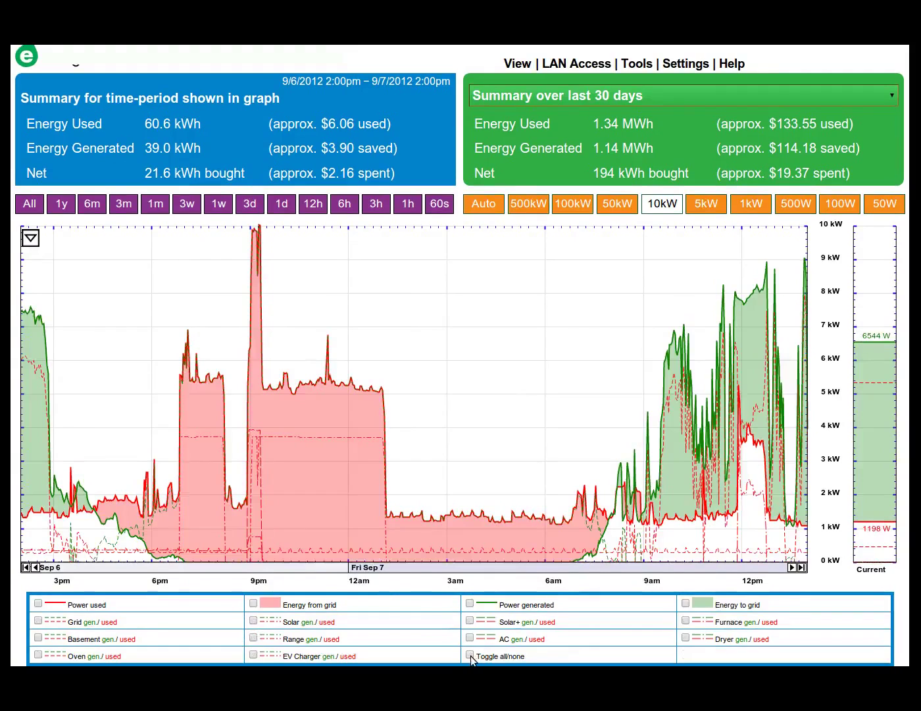
left_click(470, 655)
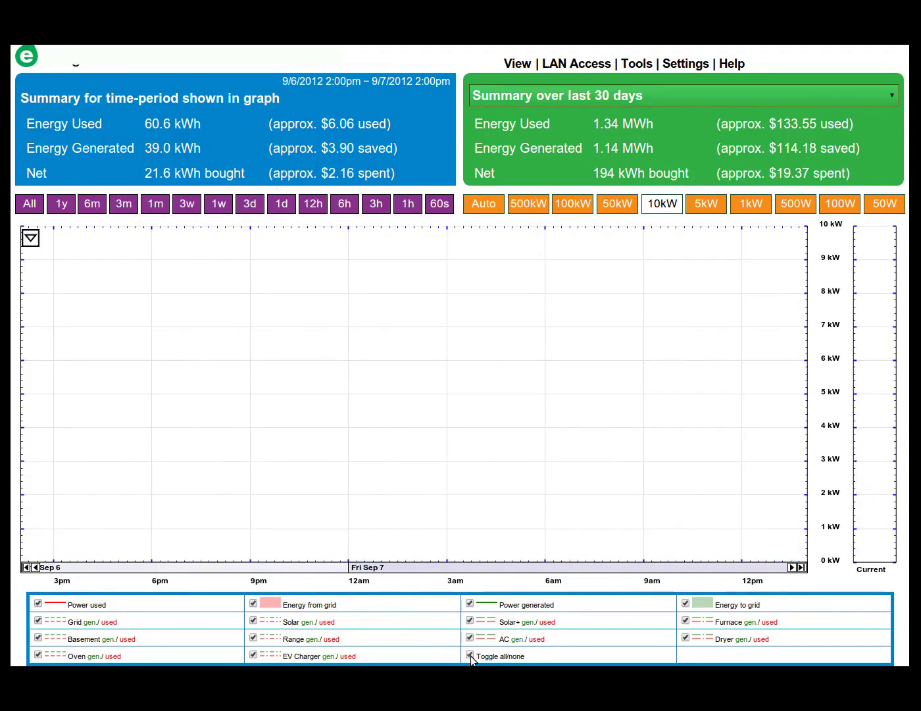